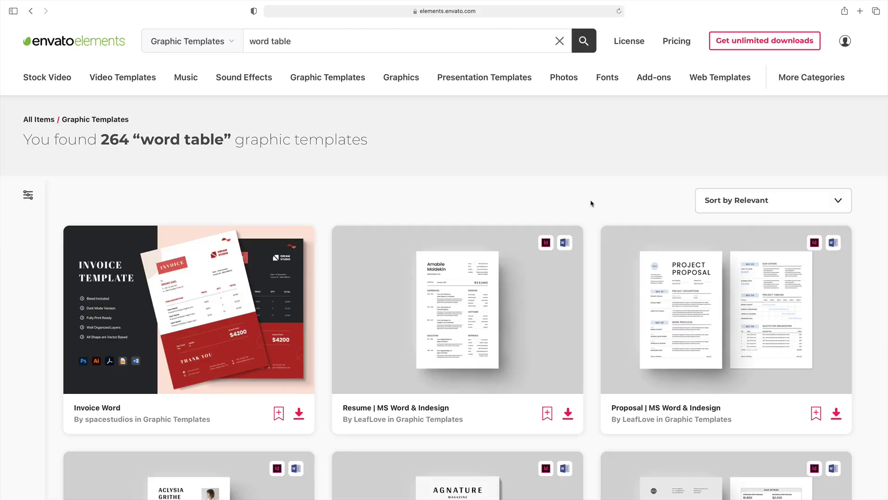
Step: Browse the Word template search results, then go back to the Letterhead Word Template page
{"action": "scroll", "coordinate": [590, 202], "scroll_direction": "down", "scroll_amount": 10}
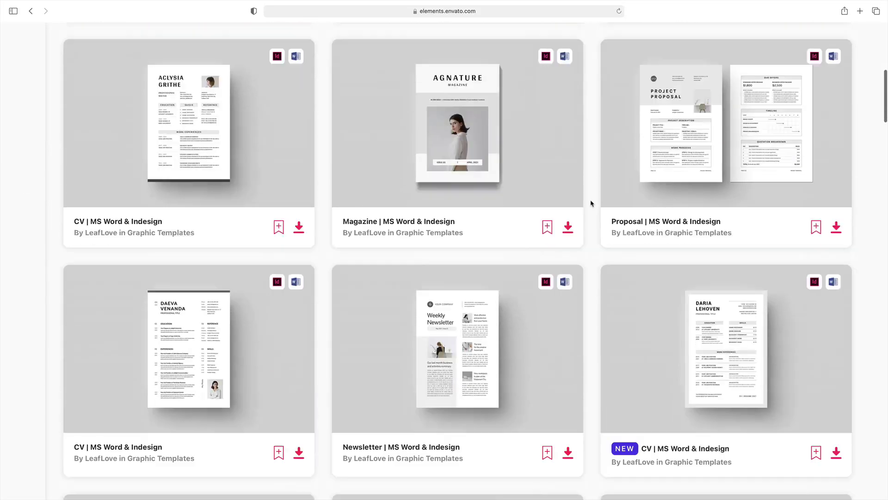
{"action": "scroll", "coordinate": [591, 203], "scroll_direction": "down", "scroll_amount": 13}
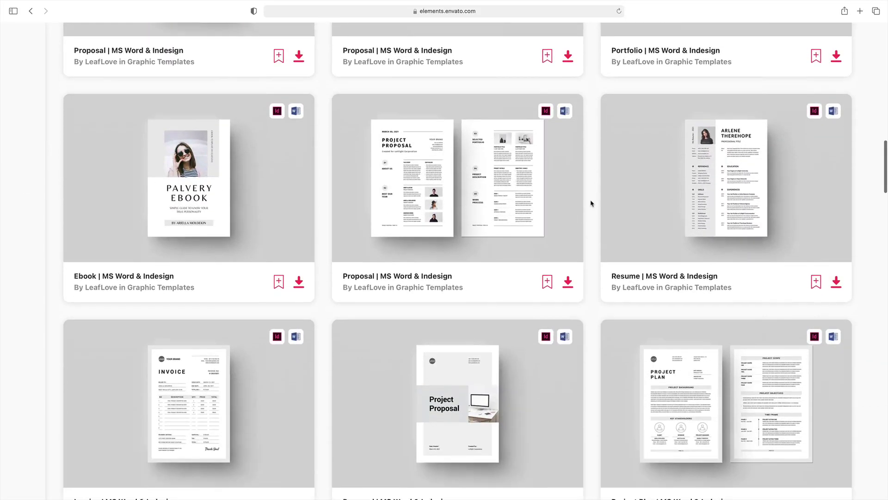
{"action": "scroll", "coordinate": [591, 203], "scroll_direction": "down", "scroll_amount": 17}
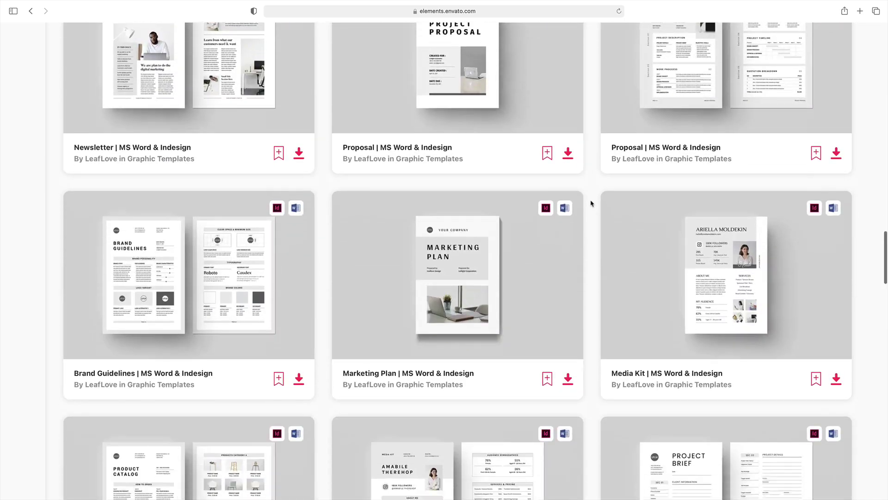
{"action": "scroll", "coordinate": [591, 202], "scroll_direction": "down", "scroll_amount": 12}
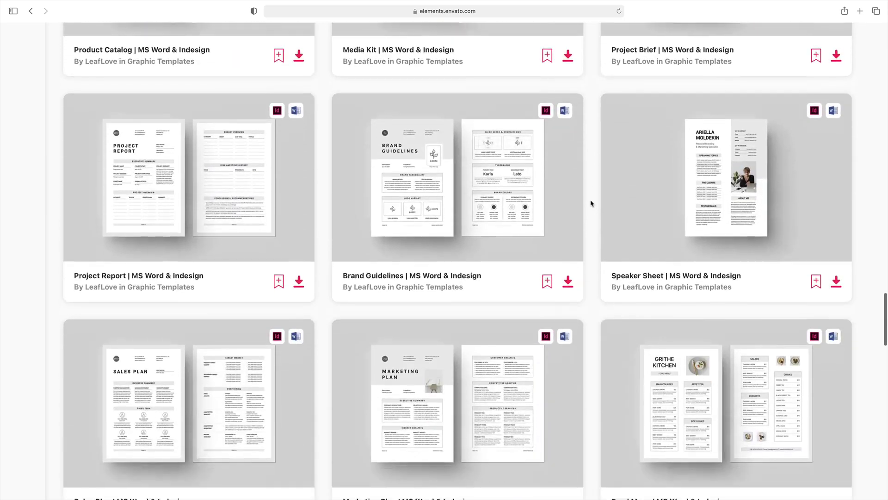
{"action": "scroll", "coordinate": [590, 202], "scroll_direction": "down", "scroll_amount": 6}
{"action": "key", "text": "super+bracketleft"}
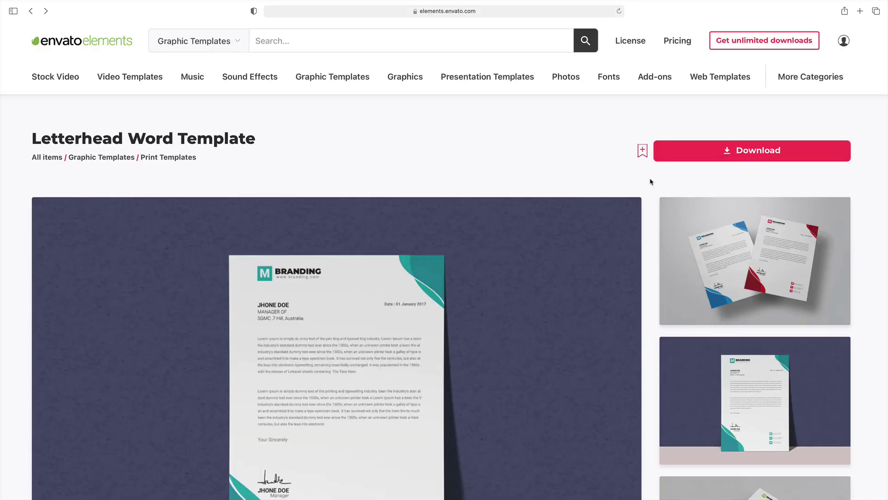
{"action": "scroll", "coordinate": [650, 181], "scroll_direction": "down", "scroll_amount": 5}
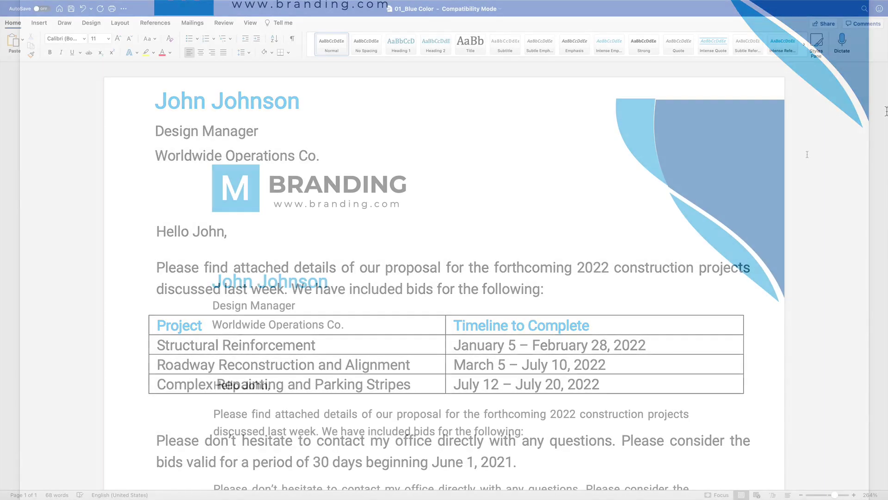
{"action": "scroll", "coordinate": [807, 154], "scroll_direction": "down", "scroll_amount": 5}
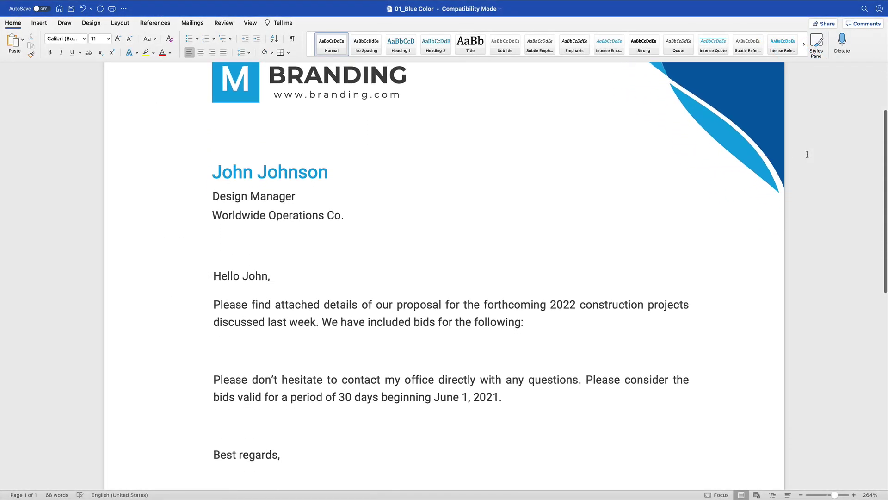
{"action": "scroll", "coordinate": [808, 154], "scroll_direction": "down", "scroll_amount": 5}
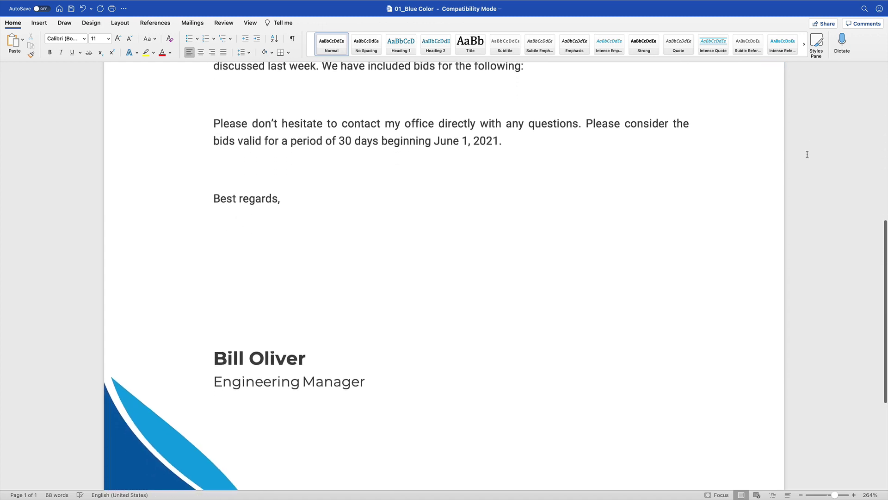
{"action": "scroll", "coordinate": [807, 154], "scroll_direction": "down", "scroll_amount": 1}
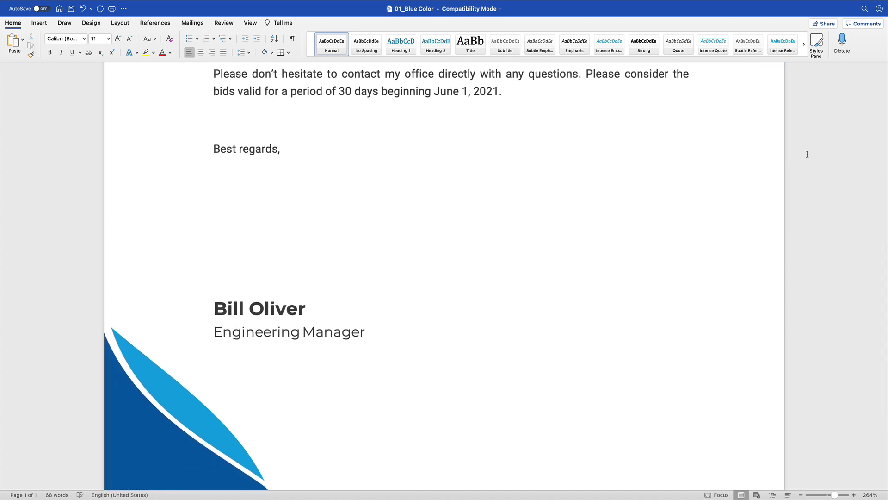
{"action": "scroll", "coordinate": [807, 154], "scroll_direction": "up", "scroll_amount": 4}
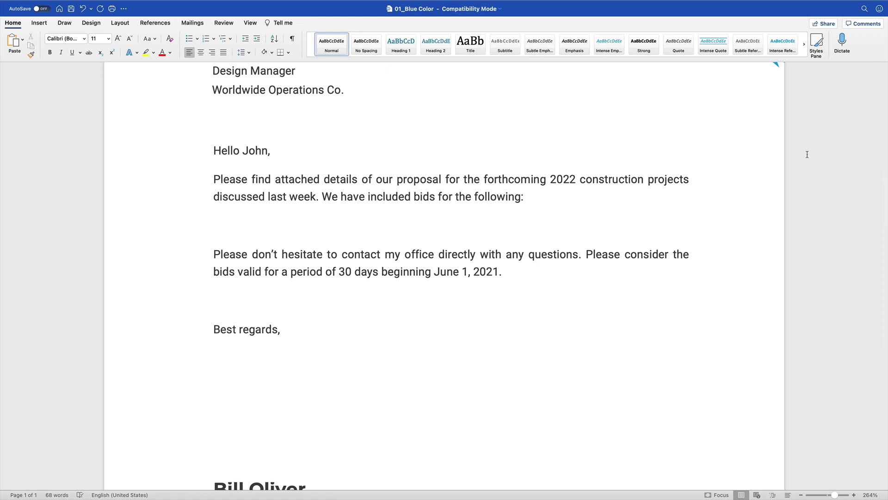
{"action": "left_click", "coordinate": [367, 228]}
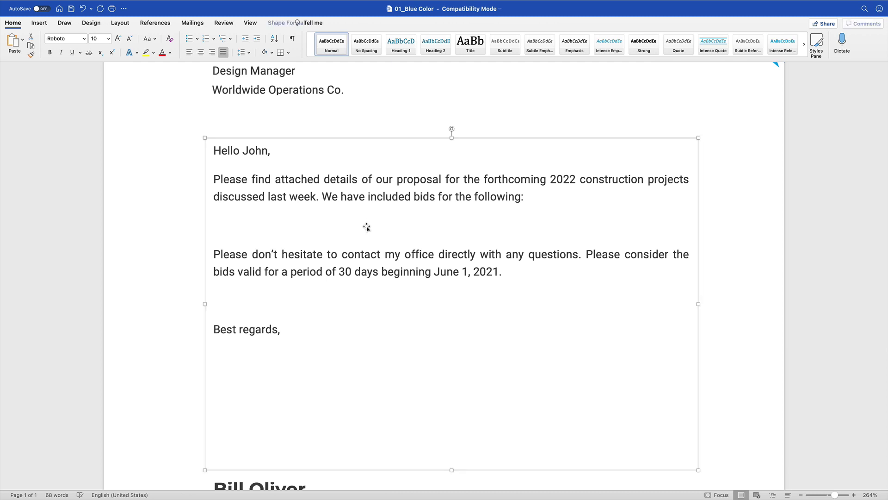
{"action": "left_click", "coordinate": [309, 224]}
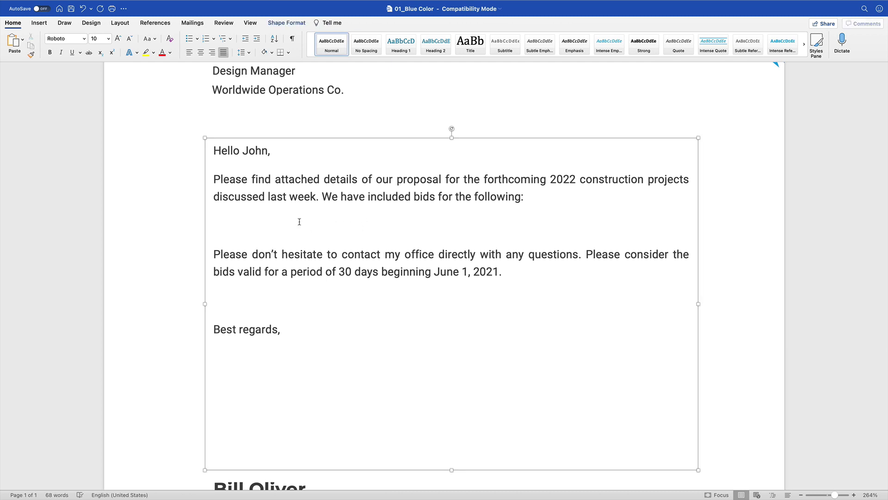
{"action": "left_click", "coordinate": [39, 22]}
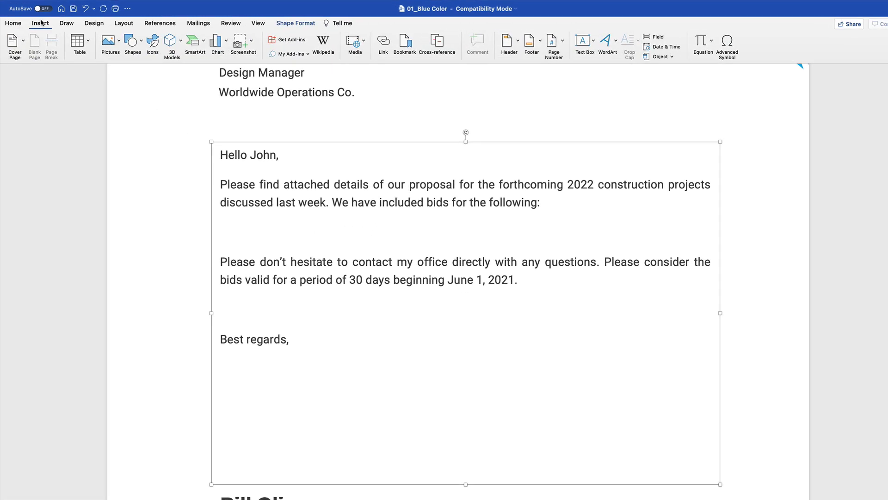
{"action": "left_click", "coordinate": [83, 43]}
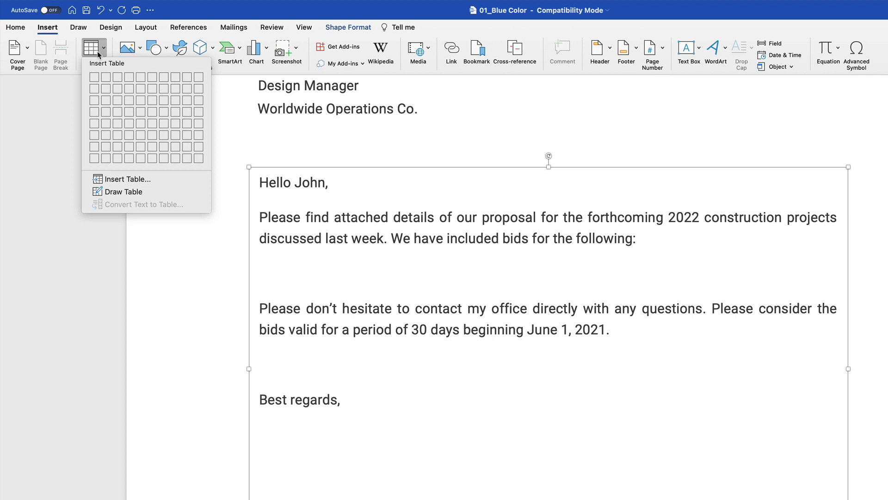
{"action": "left_click", "coordinate": [107, 114]}
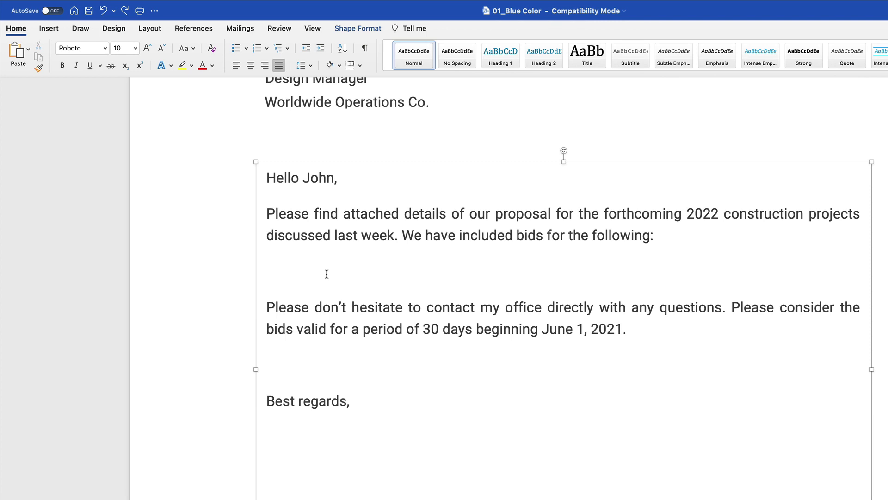
Step: Set up a new table of 2 columns and 4 rows from Insert > Table
{"action": "mouse_move", "coordinate": [179, 4]}
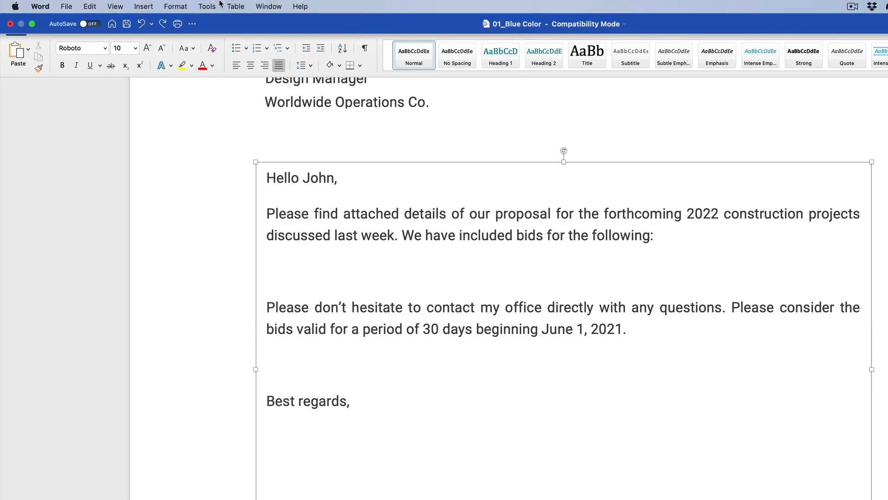
{"action": "left_click", "coordinate": [147, 5]}
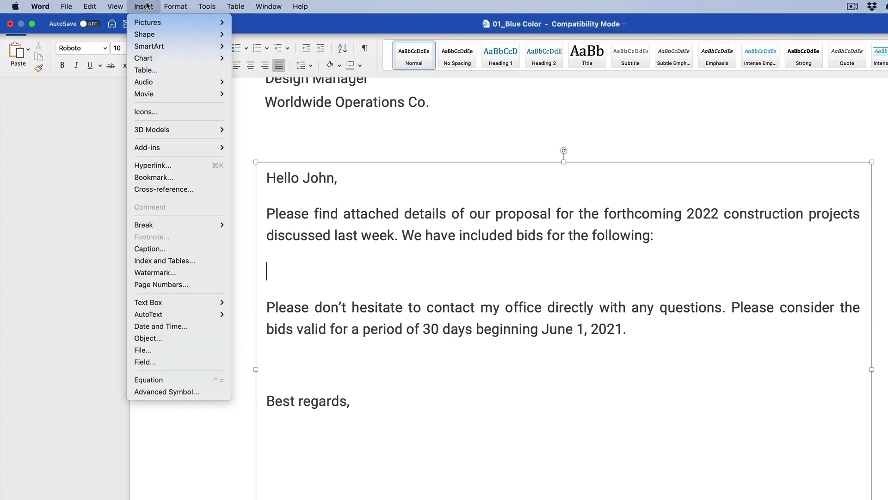
{"action": "left_click", "coordinate": [154, 69]}
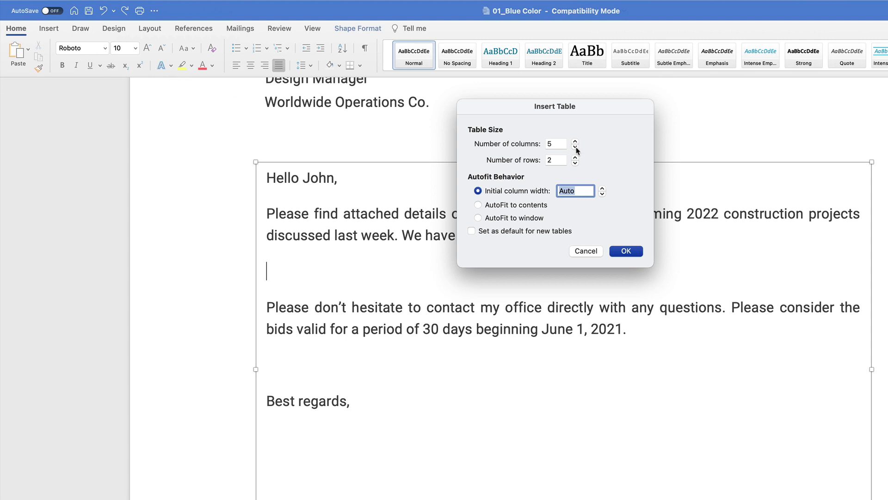
{"action": "left_click", "coordinate": [575, 147]}
{"action": "left_click", "coordinate": [575, 147]}
{"action": "left_click", "coordinate": [576, 158]}
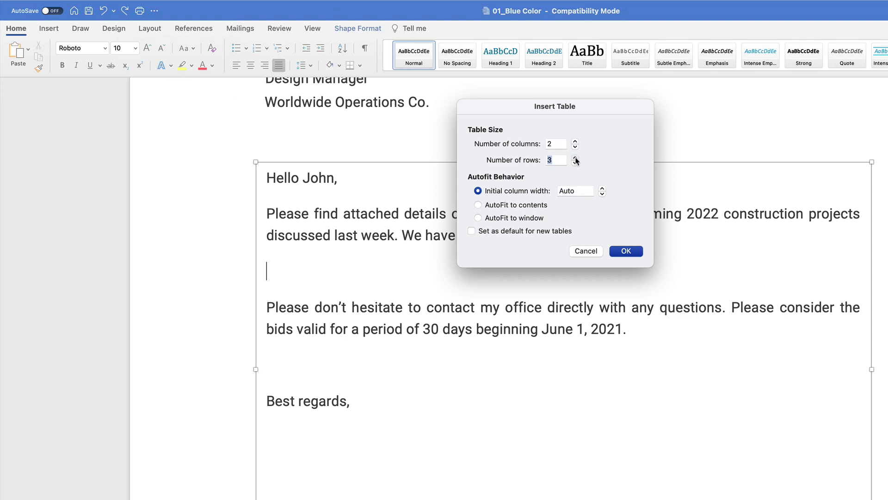
{"action": "left_click", "coordinate": [576, 158]}
Step: Insert the 2×4 table and begin typing the 'Project' header in its first cell
{"action": "left_click", "coordinate": [624, 255]}
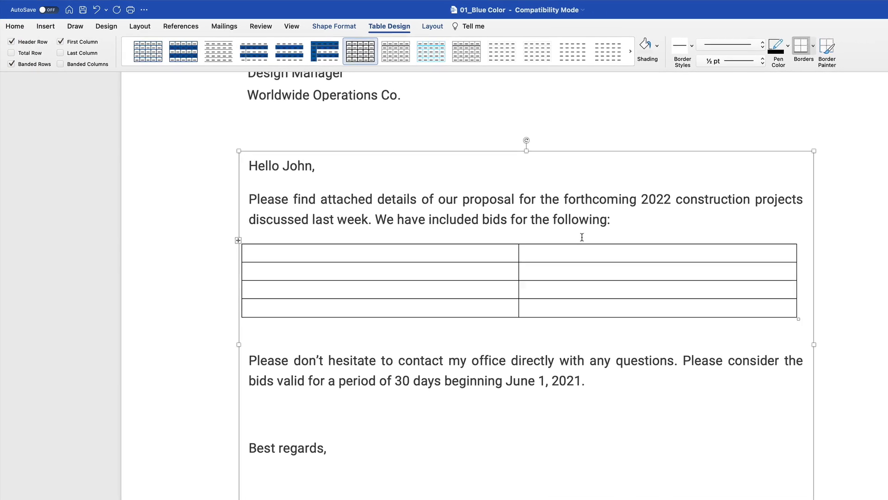
{"action": "left_click", "coordinate": [347, 232]}
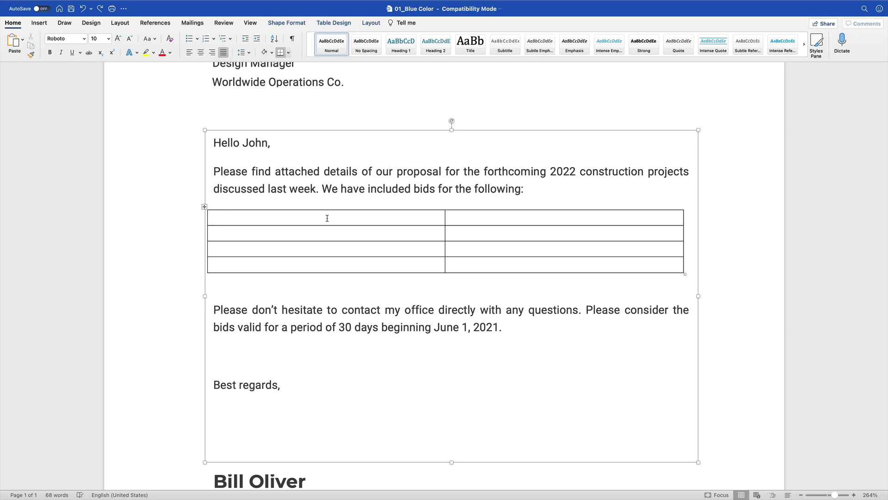
{"action": "type", "text": "Project"}
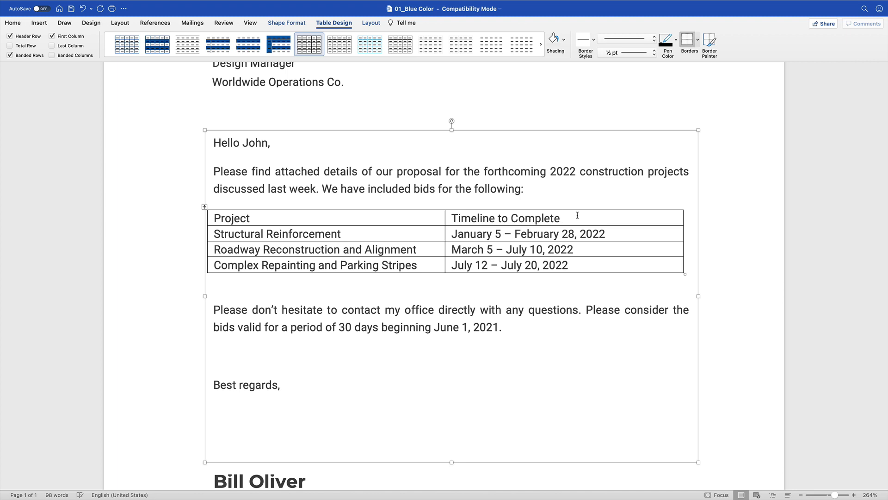
Step: Make the table's header row text bold with a blue theme font colour
{"action": "left_click_drag", "start_coordinate": [577, 215], "coordinate": [418, 213]}
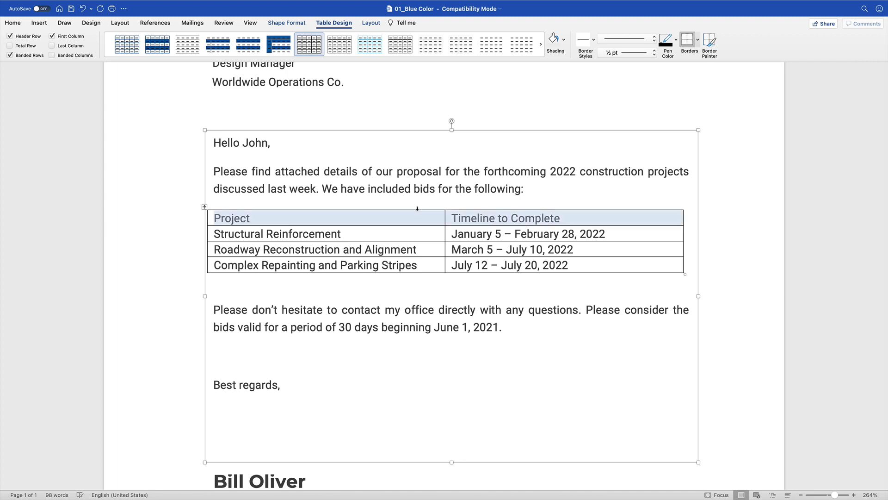
{"action": "left_click", "coordinate": [14, 26]}
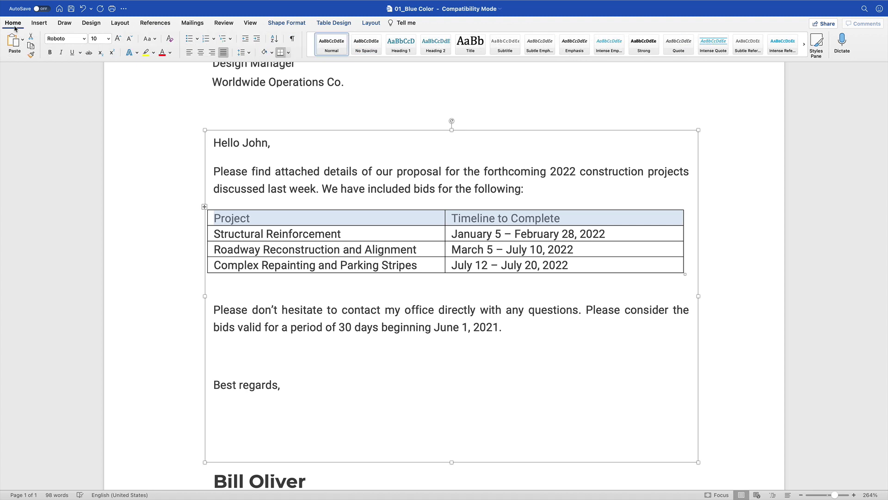
{"action": "left_click", "coordinate": [50, 53]}
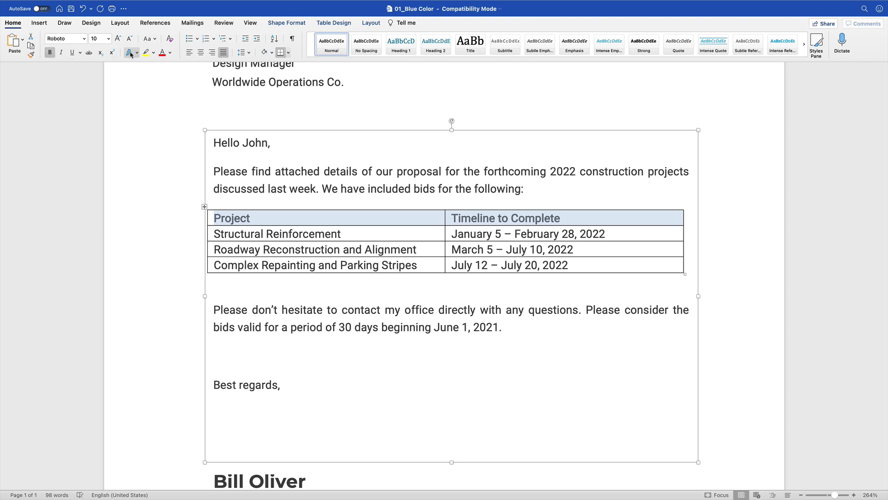
{"action": "left_click", "coordinate": [170, 54]}
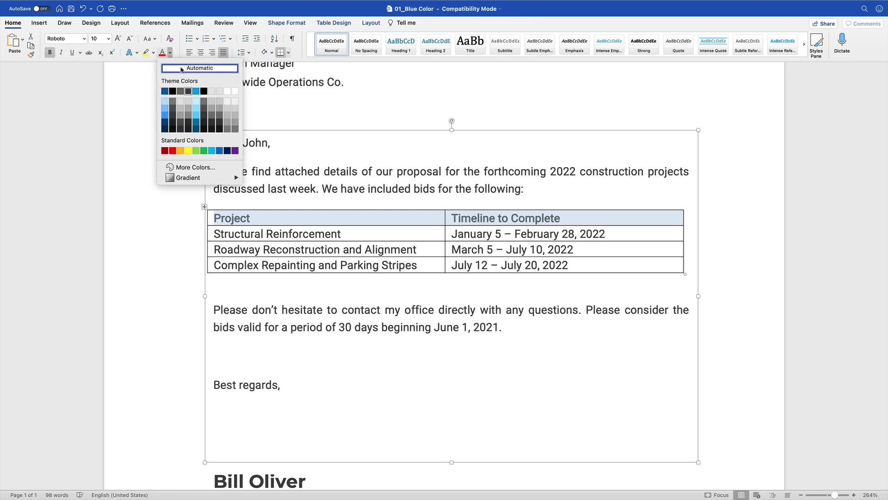
{"action": "left_click", "coordinate": [196, 91]}
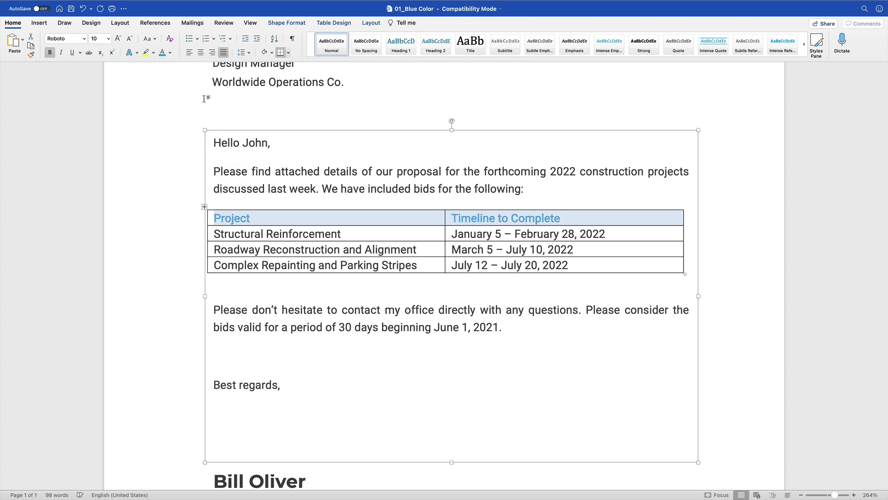
{"action": "left_click", "coordinate": [279, 237]}
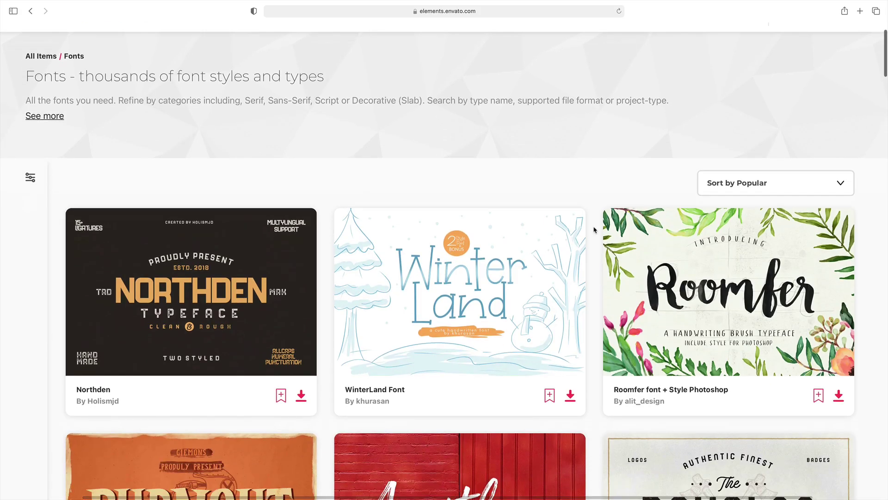
Step: Scroll down through the font cards in the Envato Elements Fonts catalogue
{"action": "scroll", "coordinate": [594, 229], "scroll_direction": "down", "scroll_amount": 10}
{"action": "scroll", "coordinate": [594, 229], "scroll_direction": "down", "scroll_amount": 10}
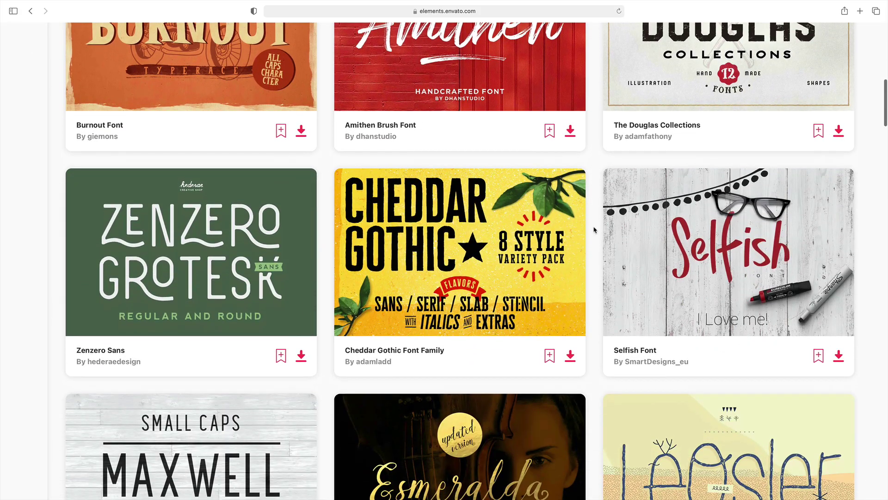
{"action": "scroll", "coordinate": [594, 229], "scroll_direction": "down", "scroll_amount": 7}
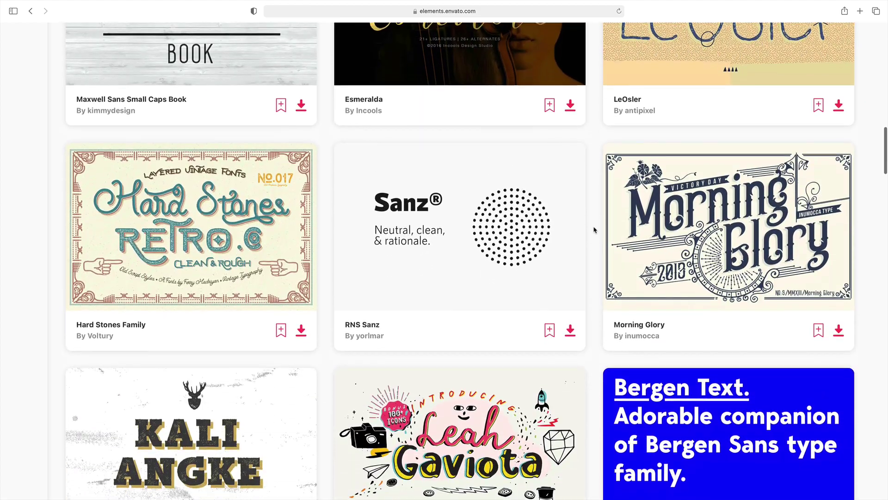
{"action": "scroll", "coordinate": [594, 229], "scroll_direction": "down", "scroll_amount": 10}
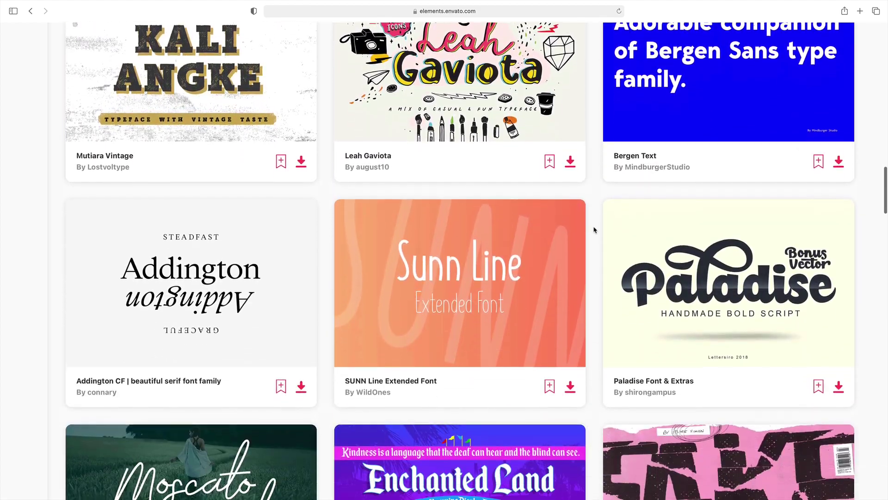
{"action": "scroll", "coordinate": [594, 230], "scroll_direction": "down", "scroll_amount": 9}
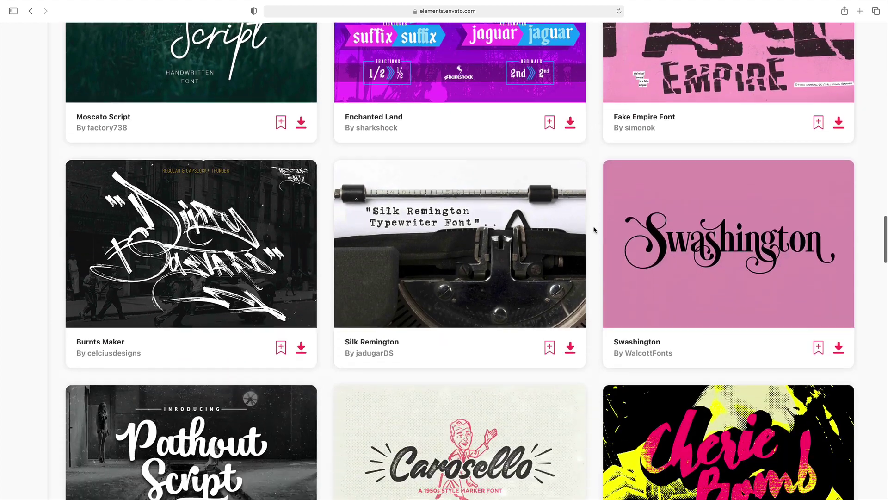
{"action": "scroll", "coordinate": [594, 230], "scroll_direction": "down", "scroll_amount": 1}
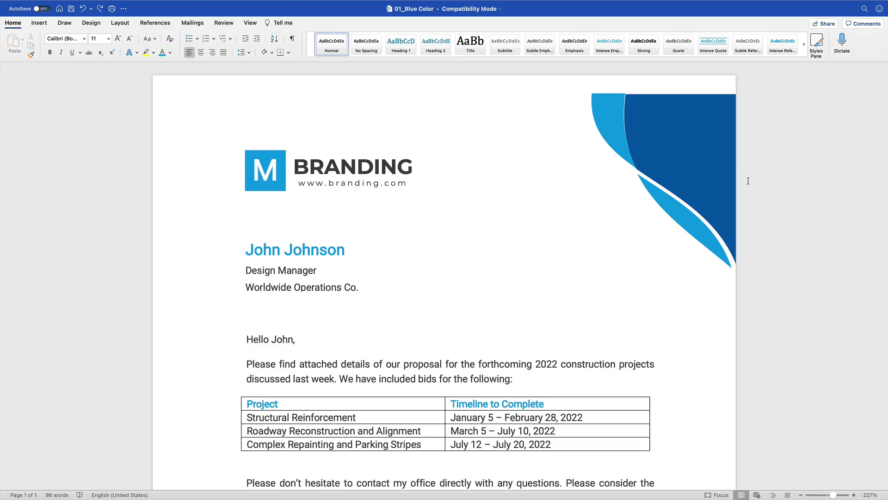
Step: Return to the empty line after 'bids for the following:' and open the Insert > Table settings
{"action": "scroll", "coordinate": [748, 181], "scroll_direction": "down", "scroll_amount": 10}
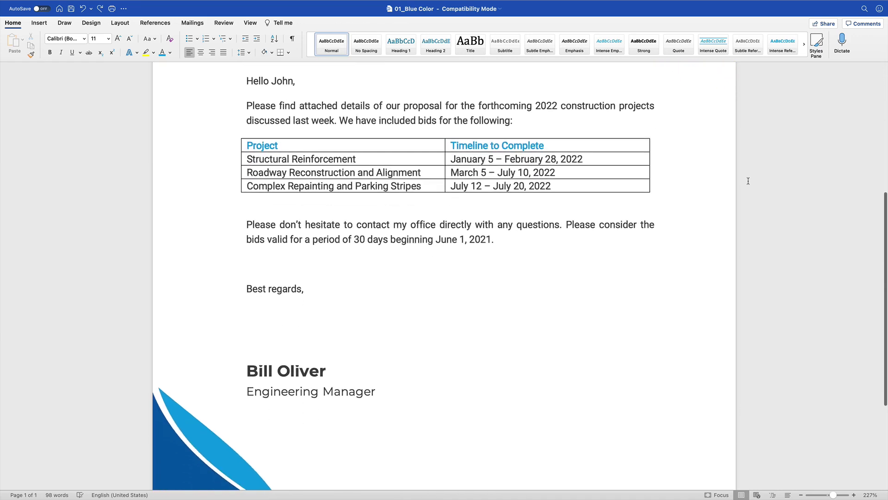
{"action": "scroll", "coordinate": [748, 181], "scroll_direction": "down", "scroll_amount": 5}
{"action": "scroll", "coordinate": [748, 181], "scroll_direction": "up", "scroll_amount": 6}
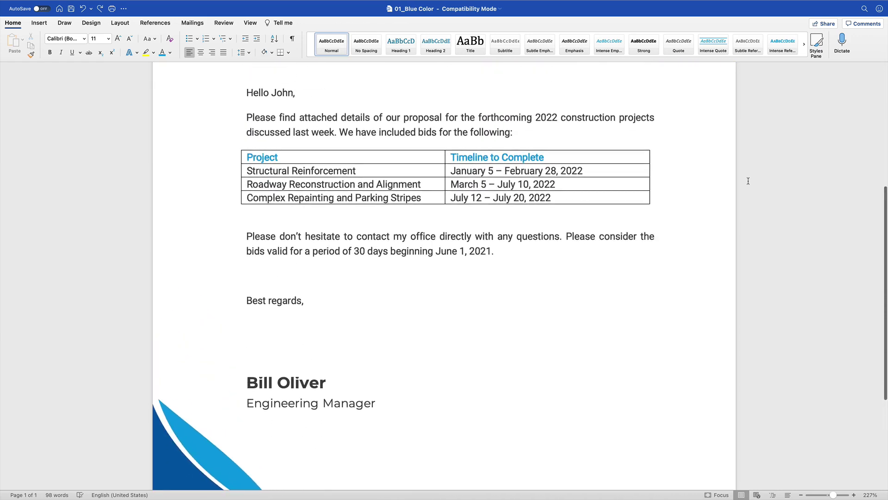
{"action": "scroll", "coordinate": [748, 180], "scroll_direction": "up", "scroll_amount": 2}
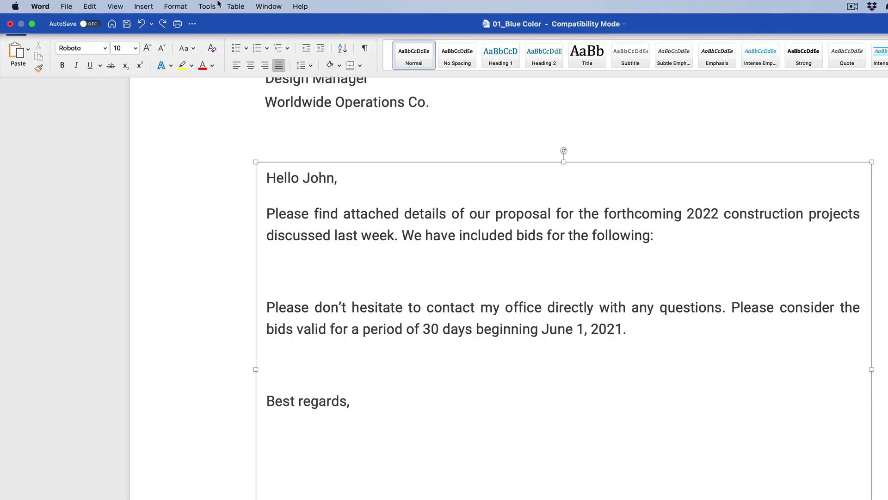
{"action": "left_click", "coordinate": [146, 5]}
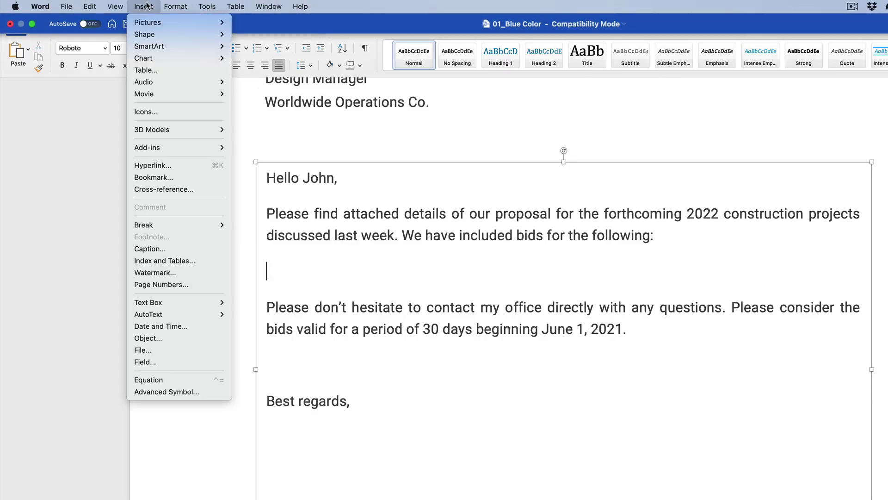
{"action": "left_click", "coordinate": [156, 71]}
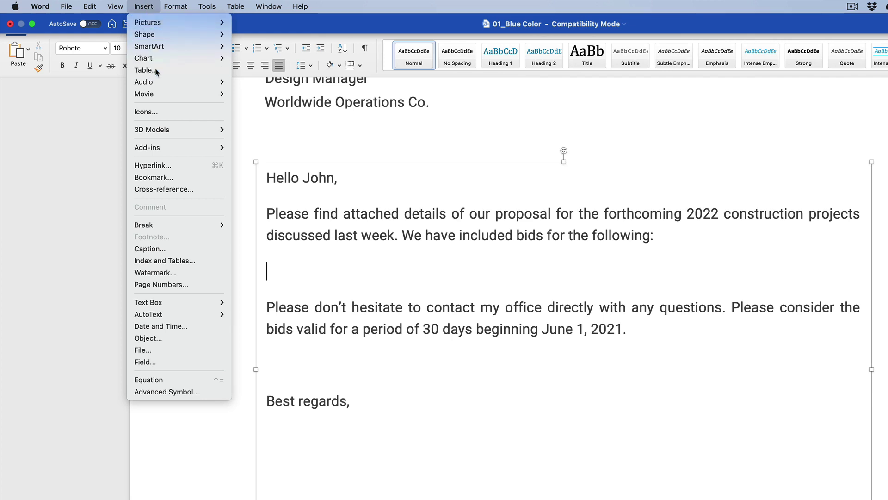